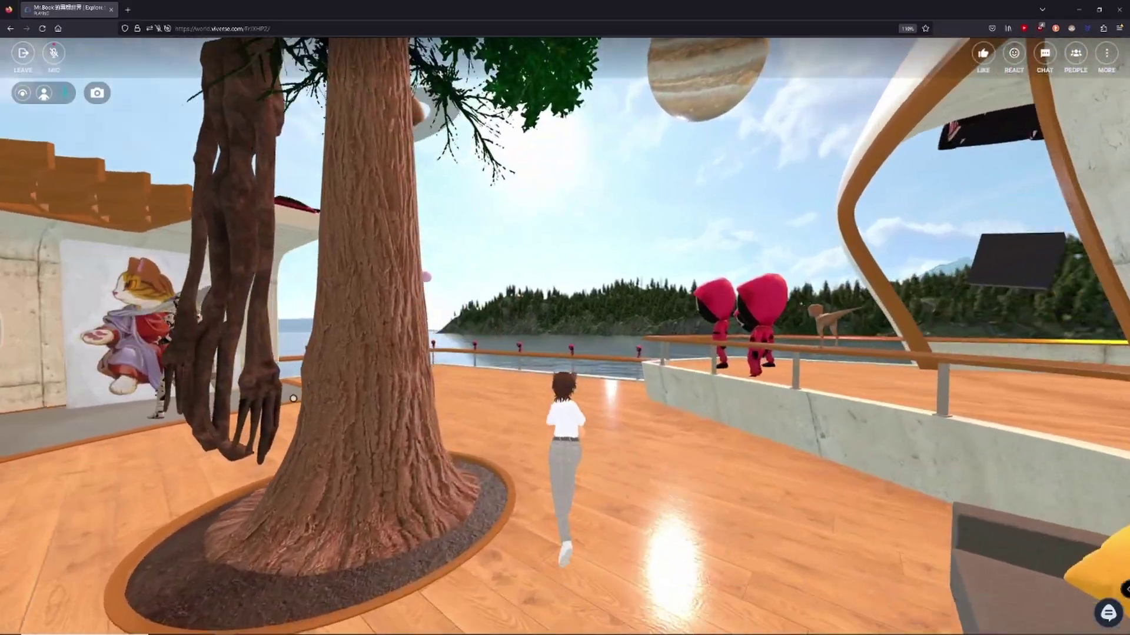
Run the avatar across the wooden deck to the lakeside railing, turning the view left and upward.
key("d")
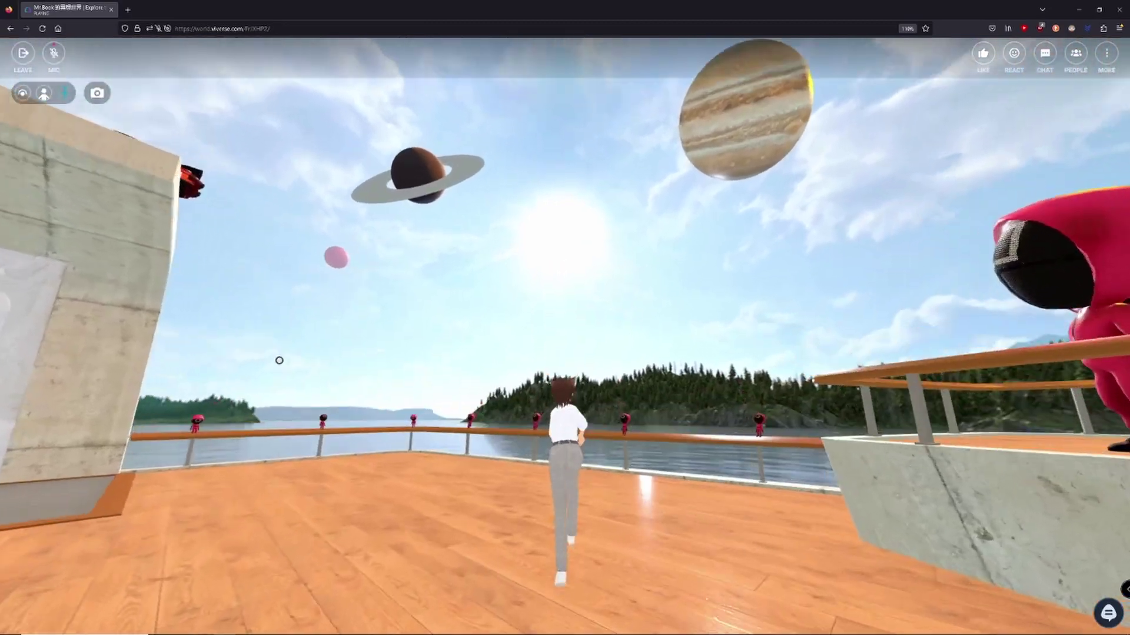
key("w")
left_click_drag(282, 361, 259, 354)
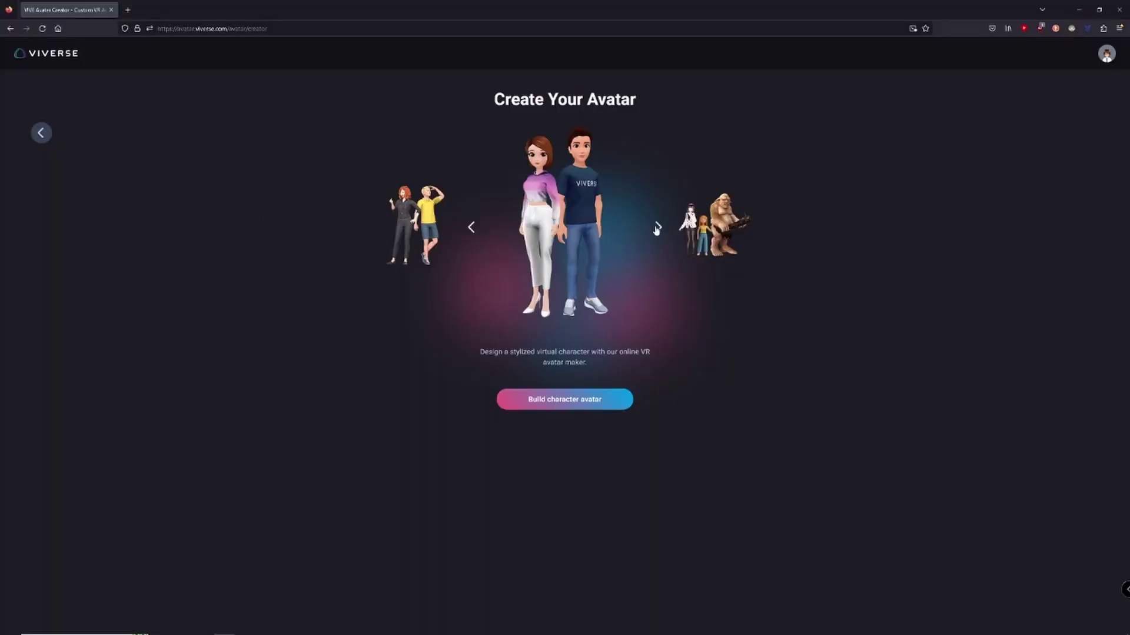
Cycle through the Create Your Avatar carousel's avatar types back to the VRM import option.
left_click(658, 227)
left_click(658, 228)
left_click(657, 228)
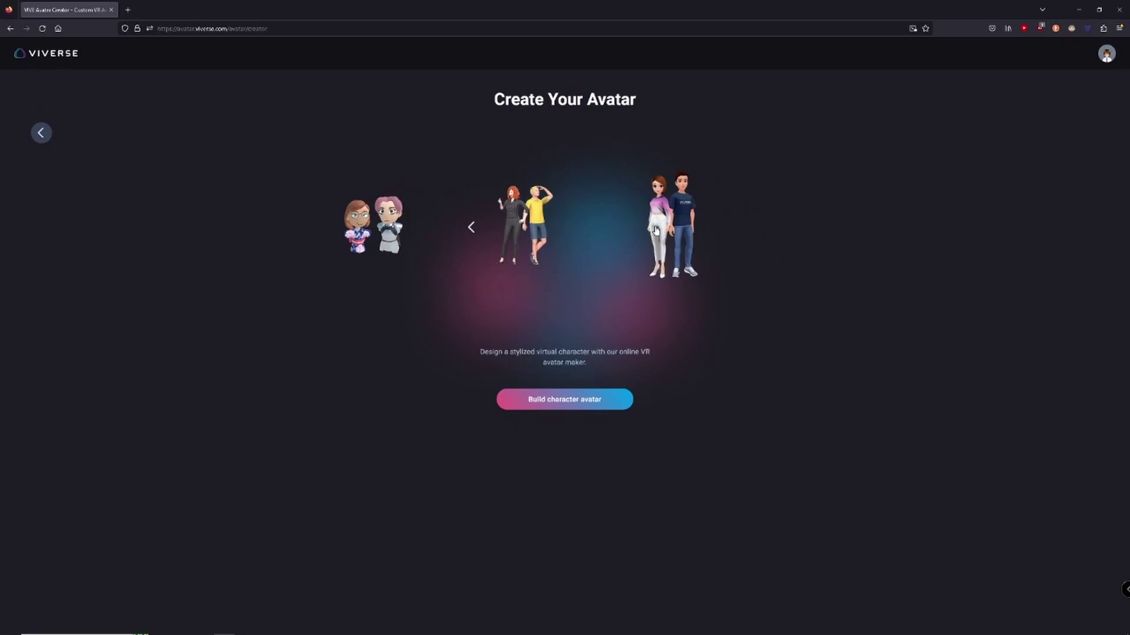
left_click(658, 228)
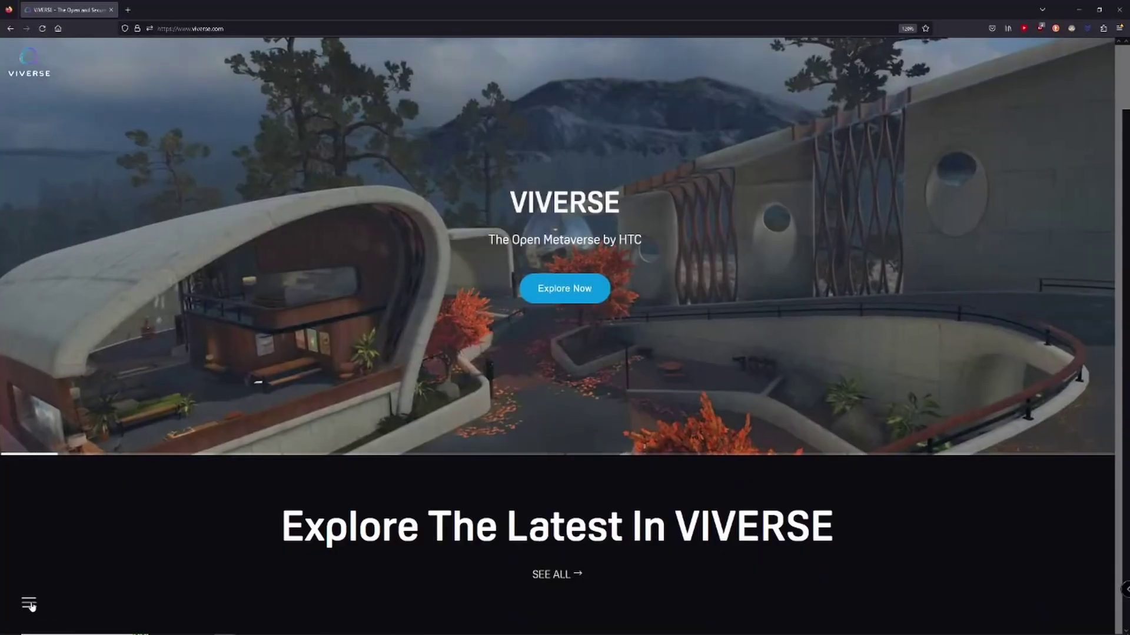
Go from the site navigation sidebar to the AVATAR section showing 'Dream it. Be it.'.
left_click(29, 605)
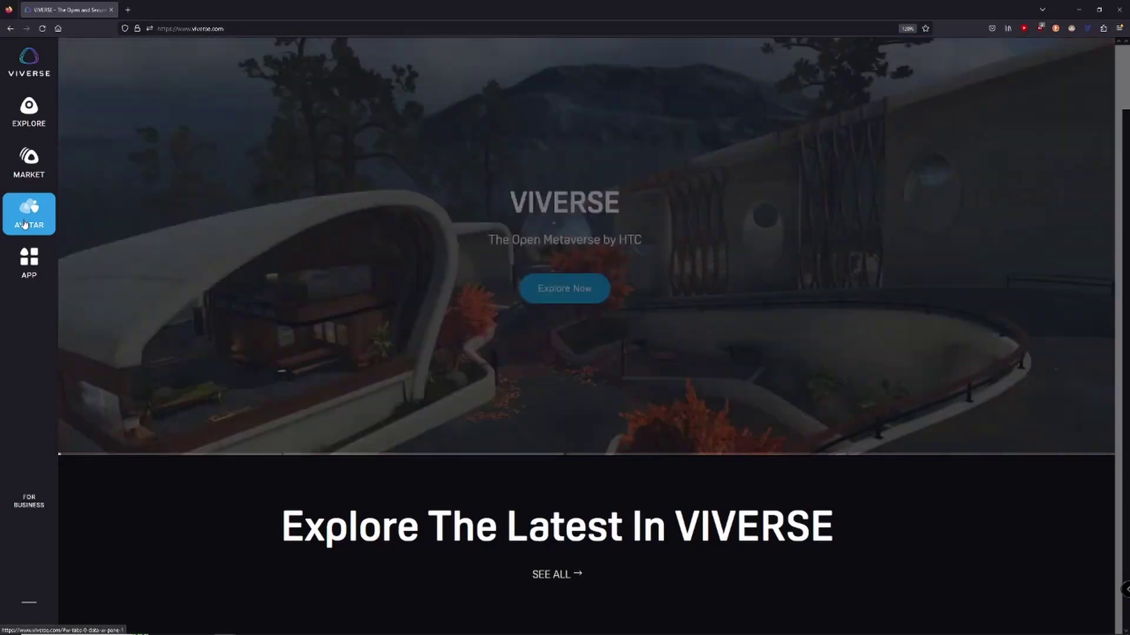
left_click(29, 603)
left_click(30, 605)
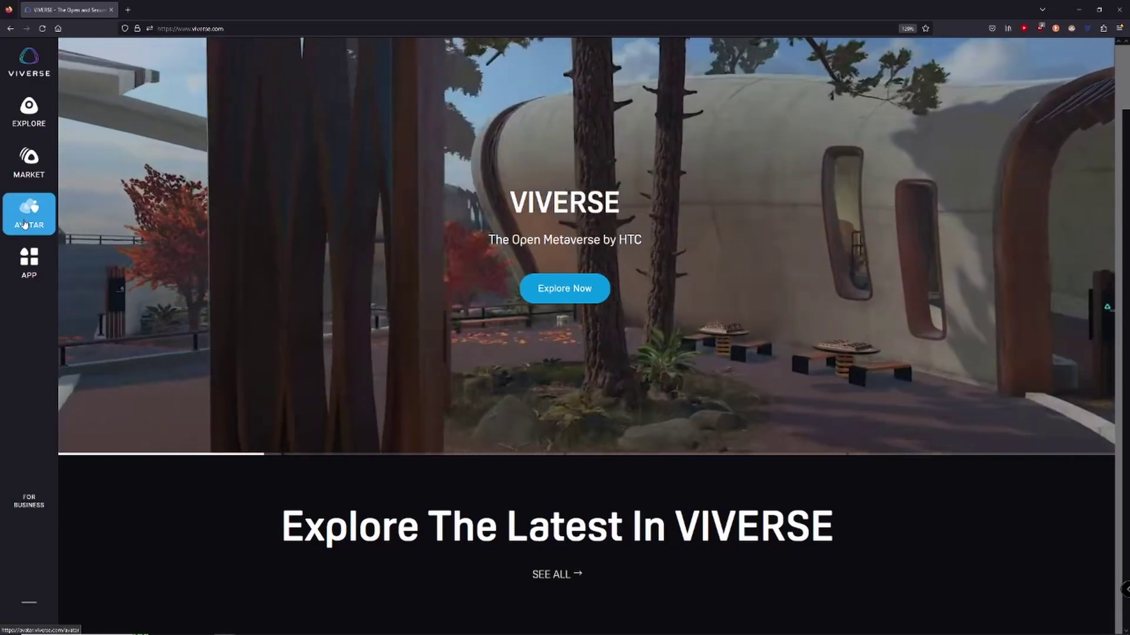
left_click(25, 224)
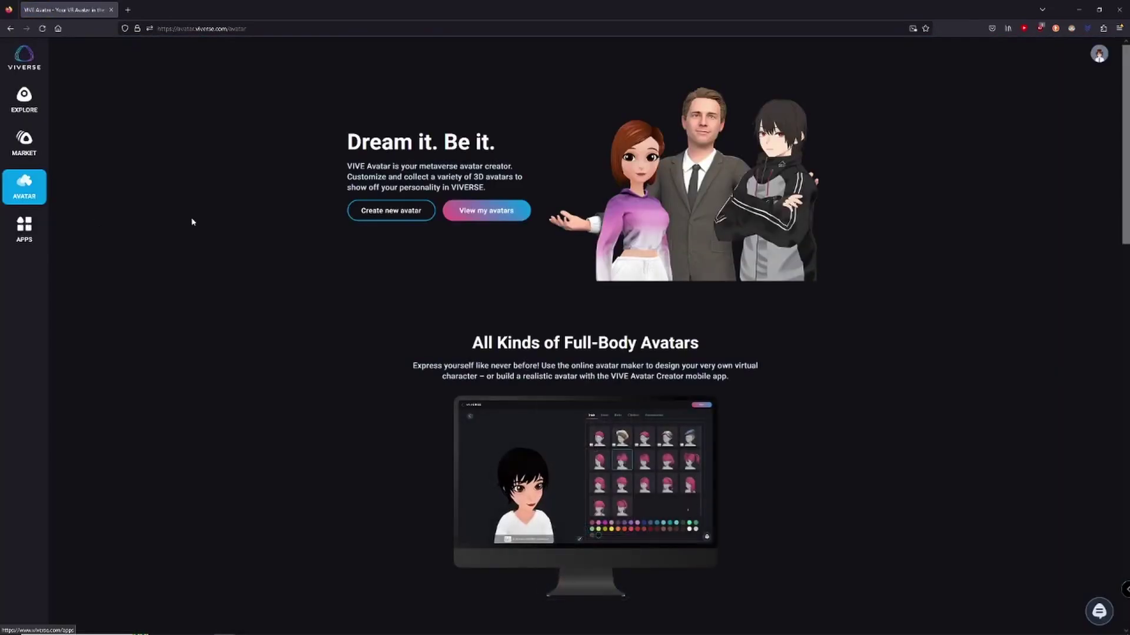
Choose My Avatars from the profile dropdown to list the saved avatars.
left_click(1101, 56)
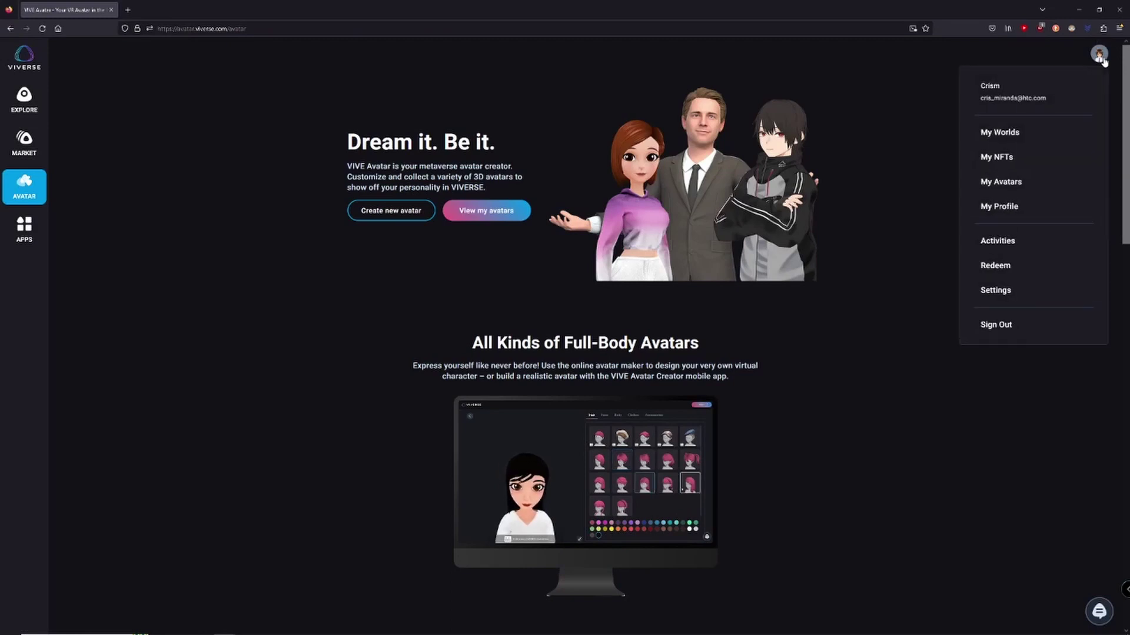
left_click(999, 188)
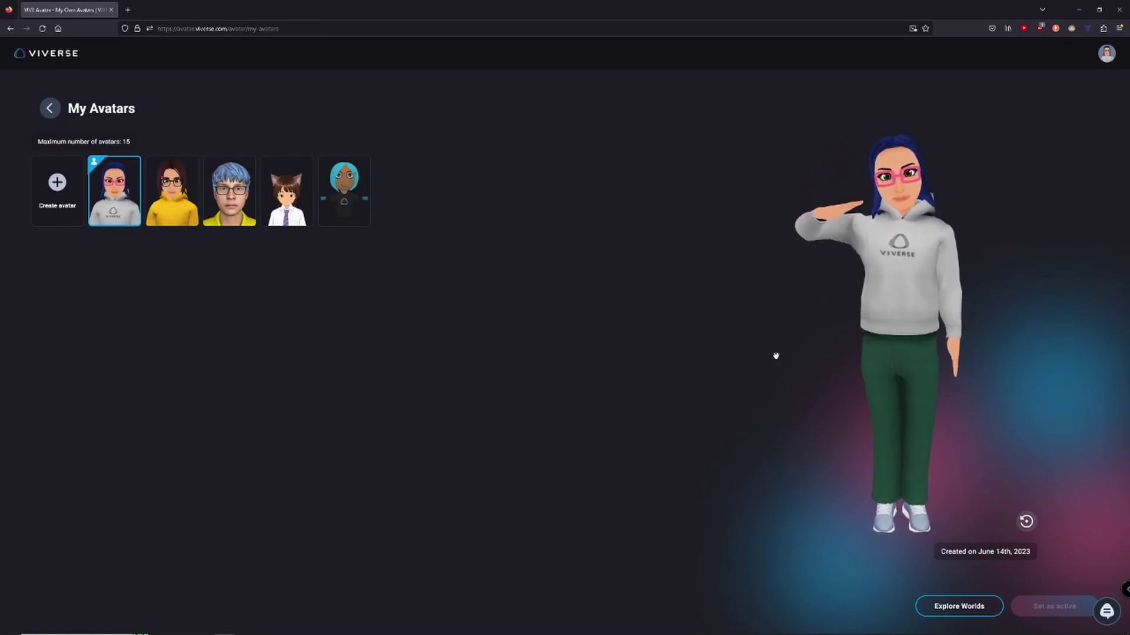
Start building a new character avatar and bring up its glasses and accessory choices.
left_click(72, 186)
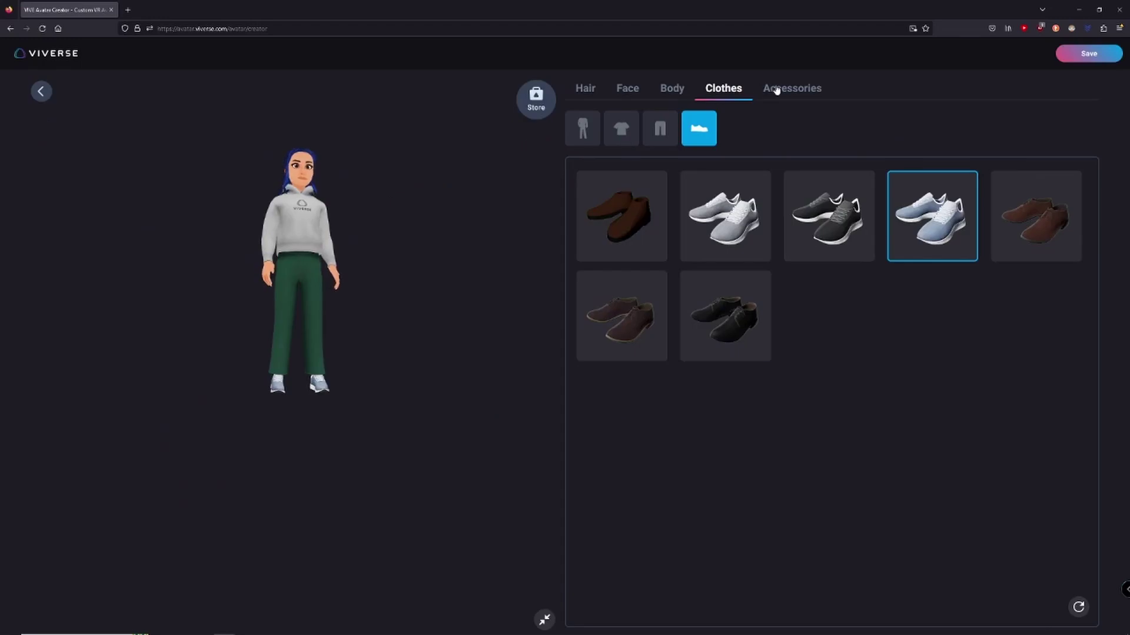
left_click(776, 90)
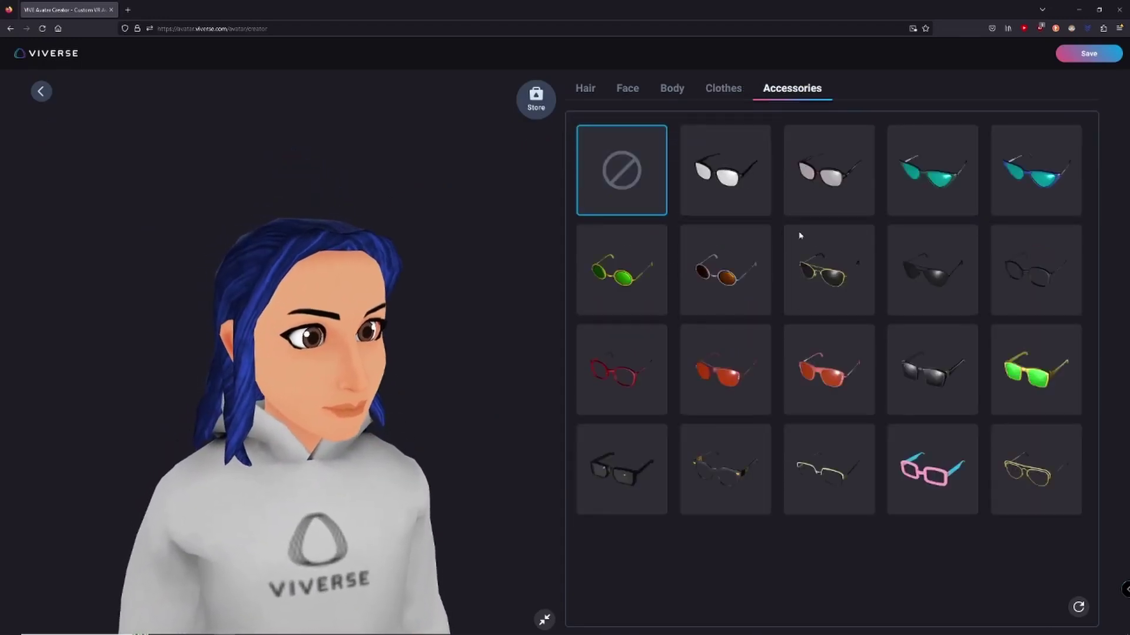
Try dark sunglasses, then switch to pink rectangular glasses and save the avatar.
left_click(922, 365)
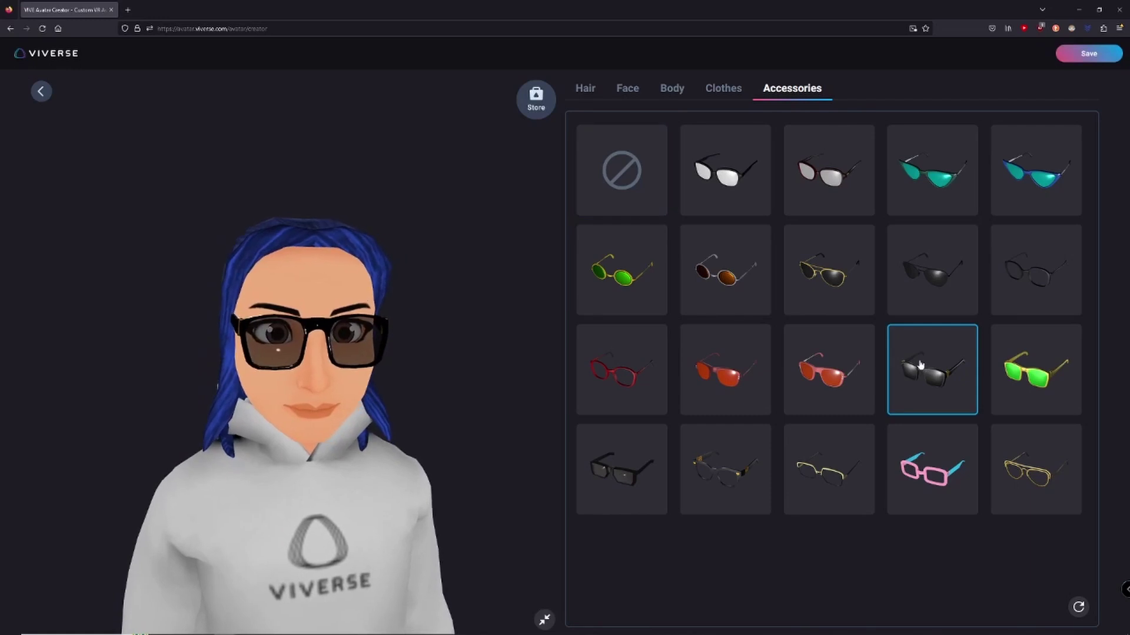
left_click(945, 474)
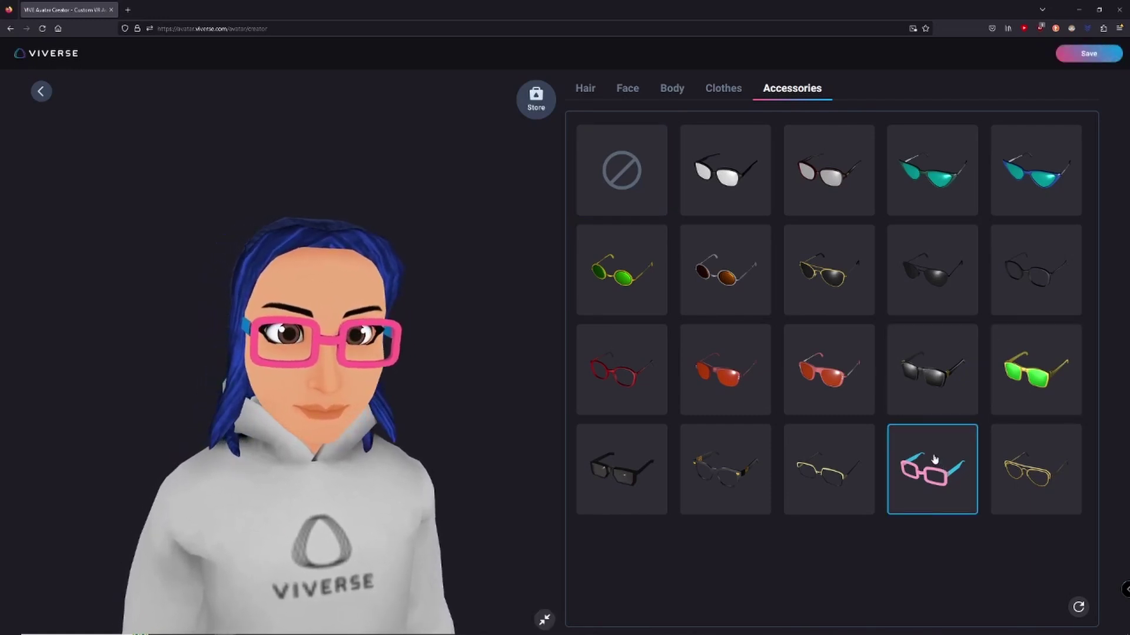
left_click(1086, 59)
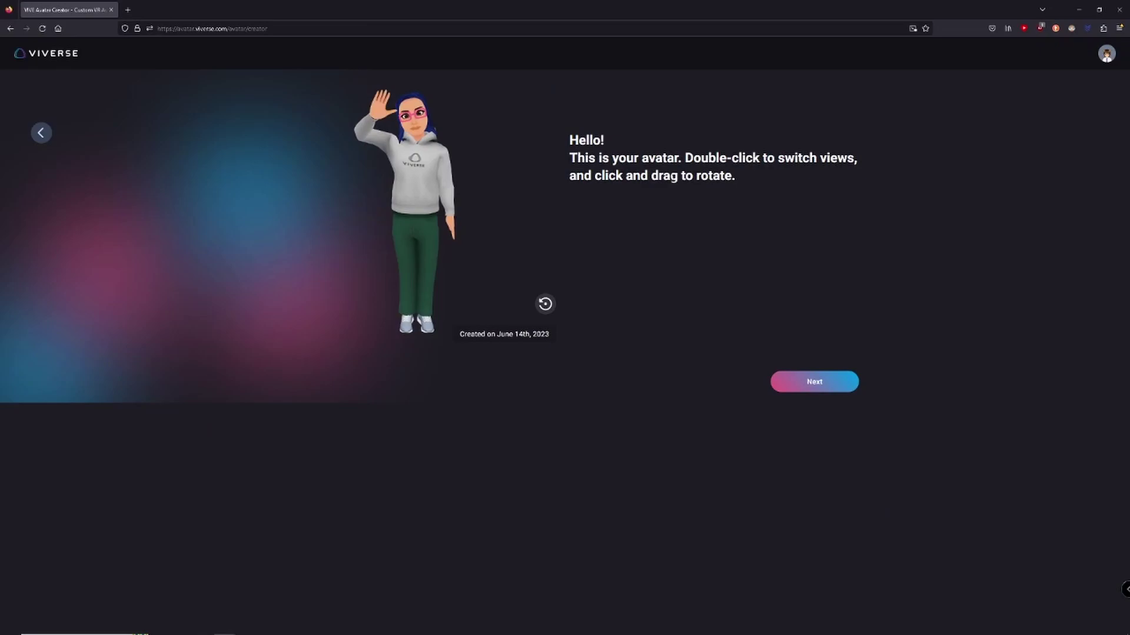
Continue past the new-avatar greeting and launch VRoidStudio 1.22.1 from Windows search.
left_click(802, 383)
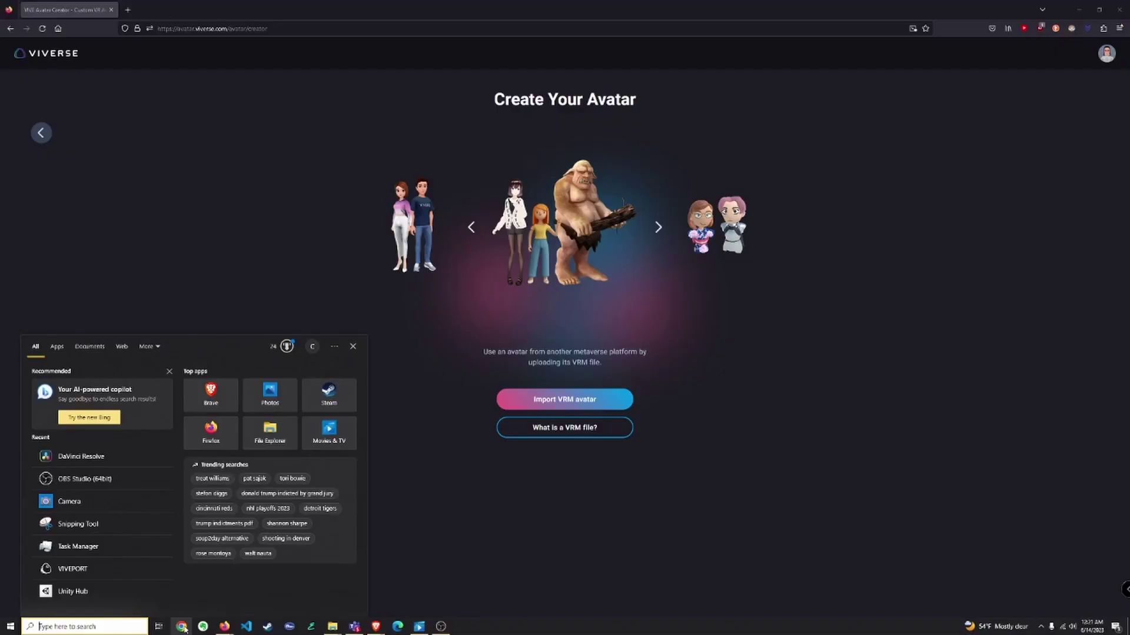
type("vo")
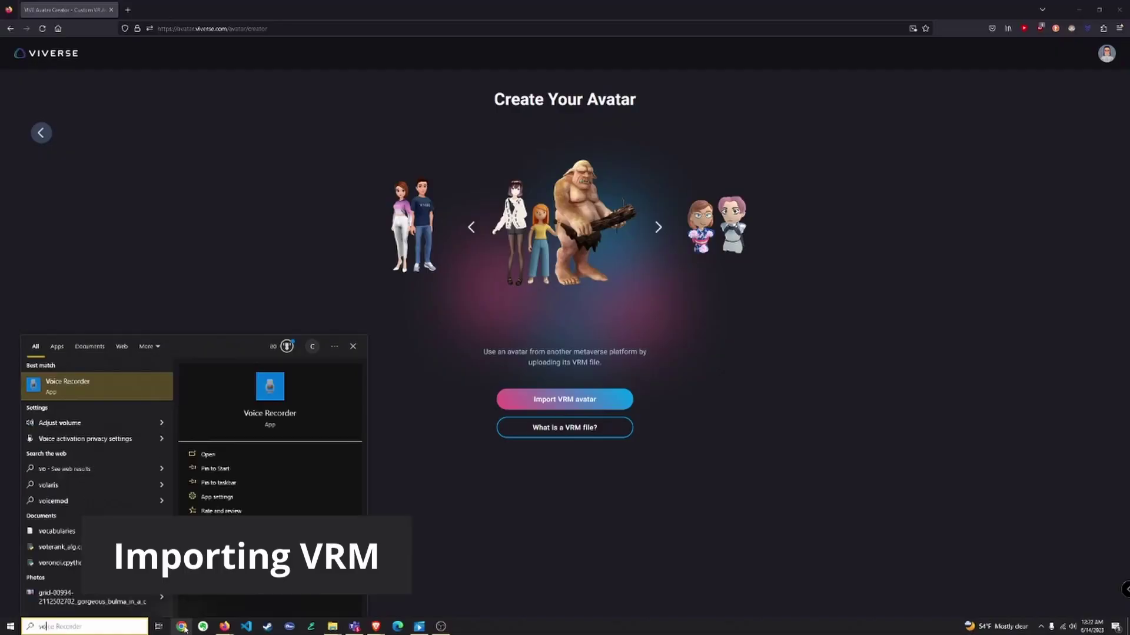
key("BackSpace")
type("ro")
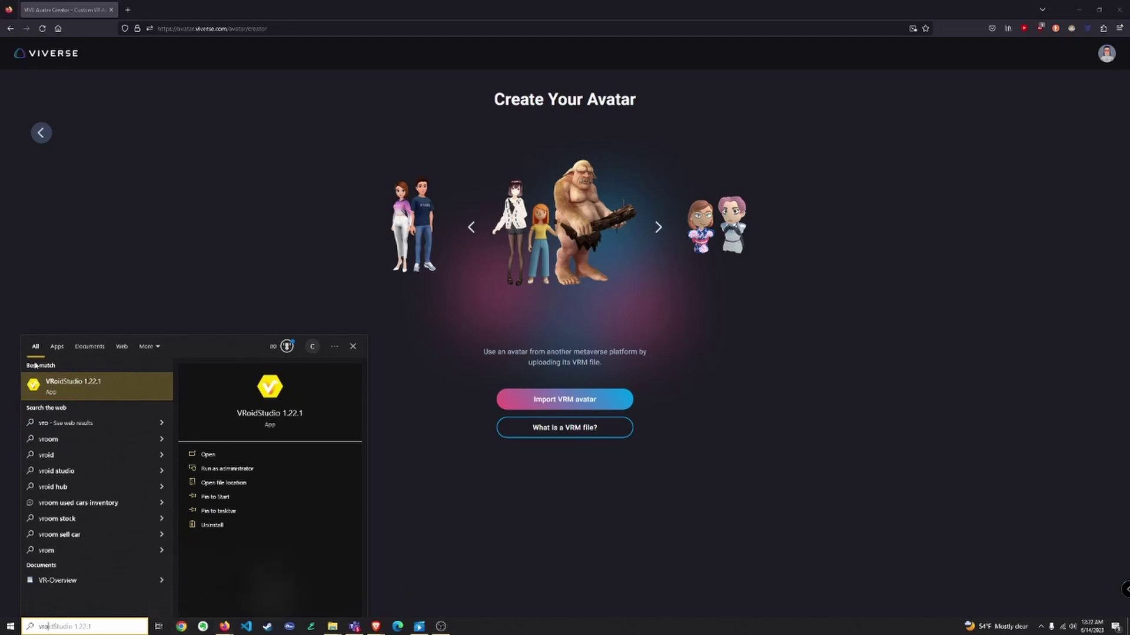
left_click(60, 388)
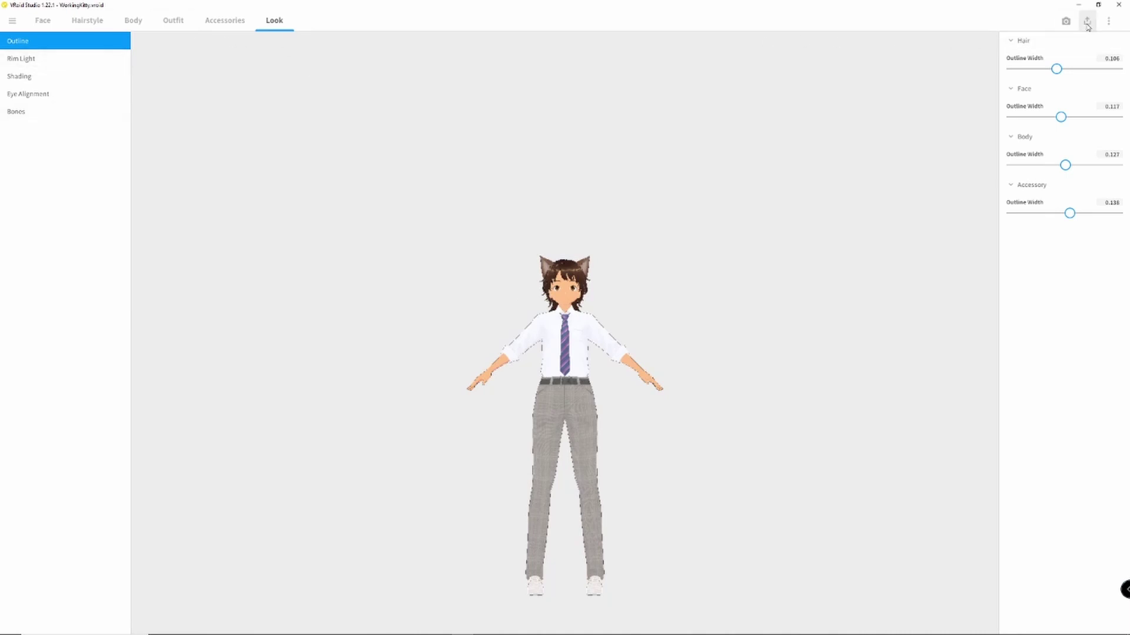
Export the cat-eared avatar as a VRM file and bring up the save location dialog.
scroll(558, 247, "up", 1)
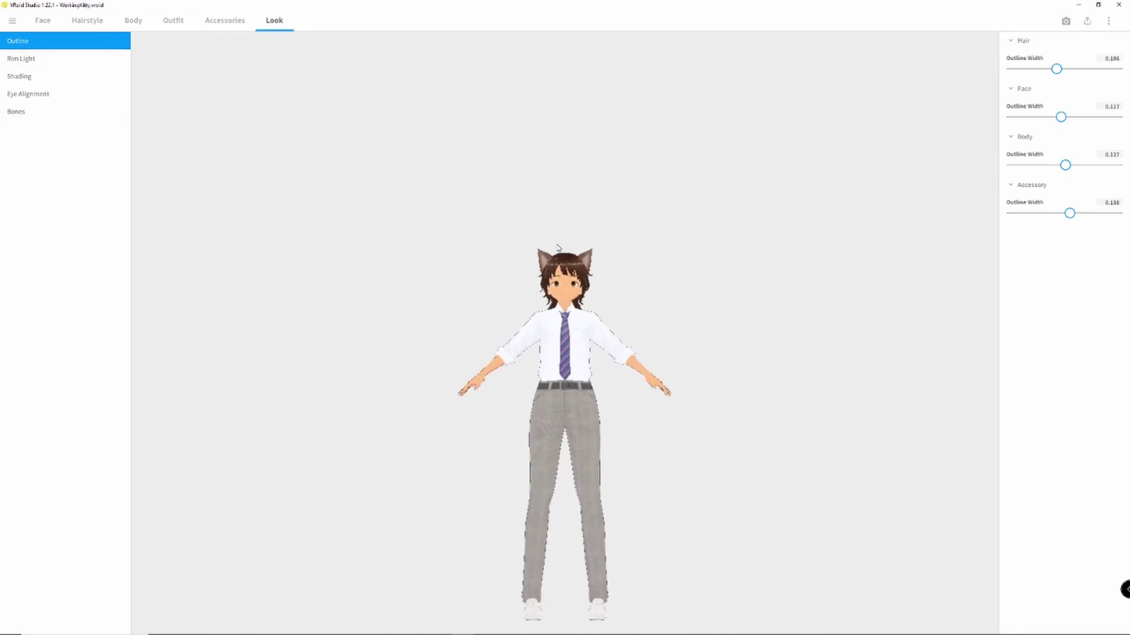
left_click(41, 20)
left_click(13, 21)
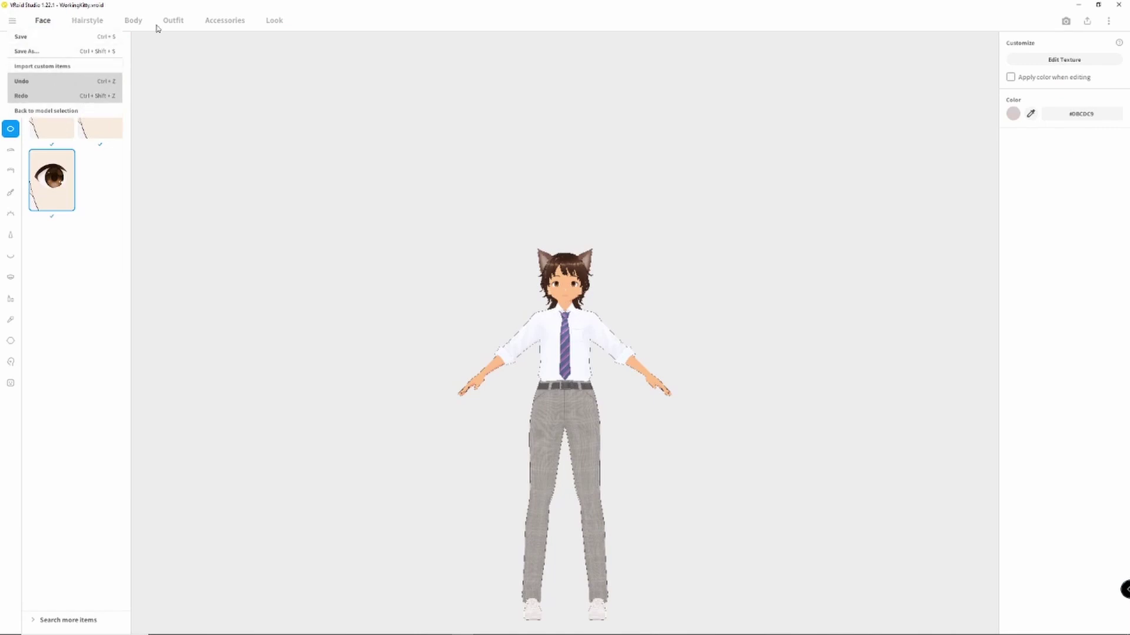
left_click(1094, 27)
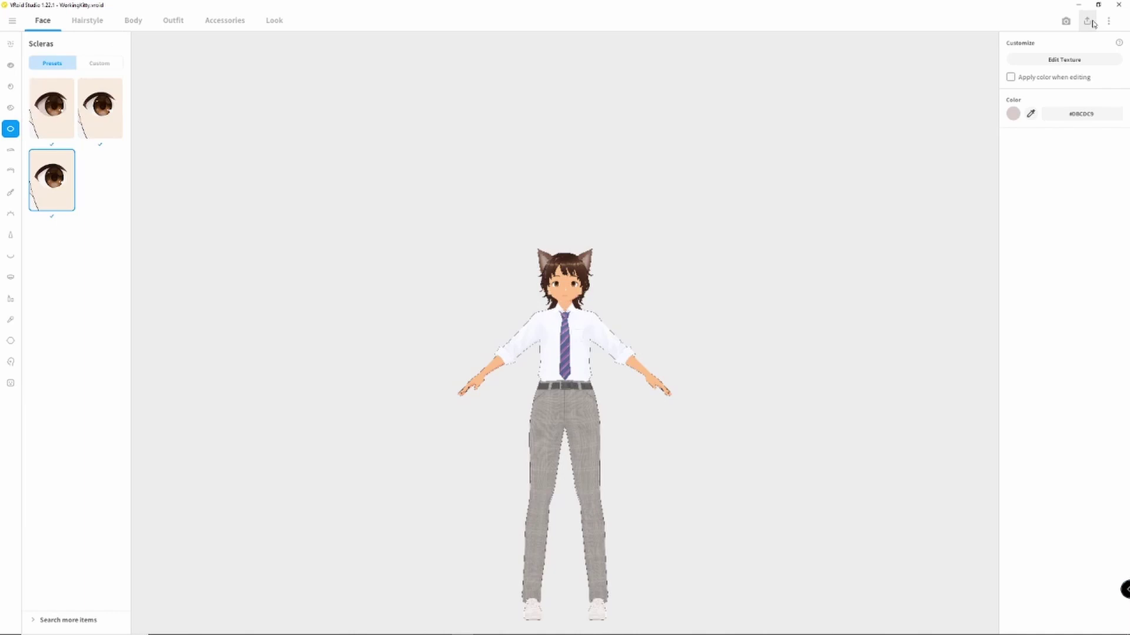
left_click(1090, 22)
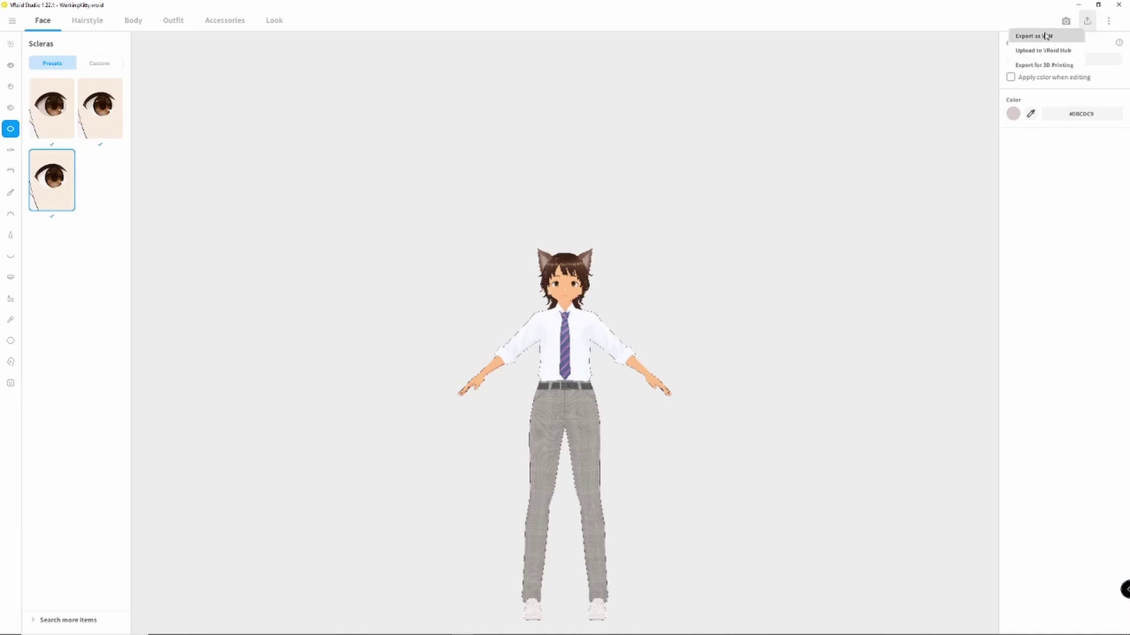
left_click(1045, 36)
left_click(588, 425)
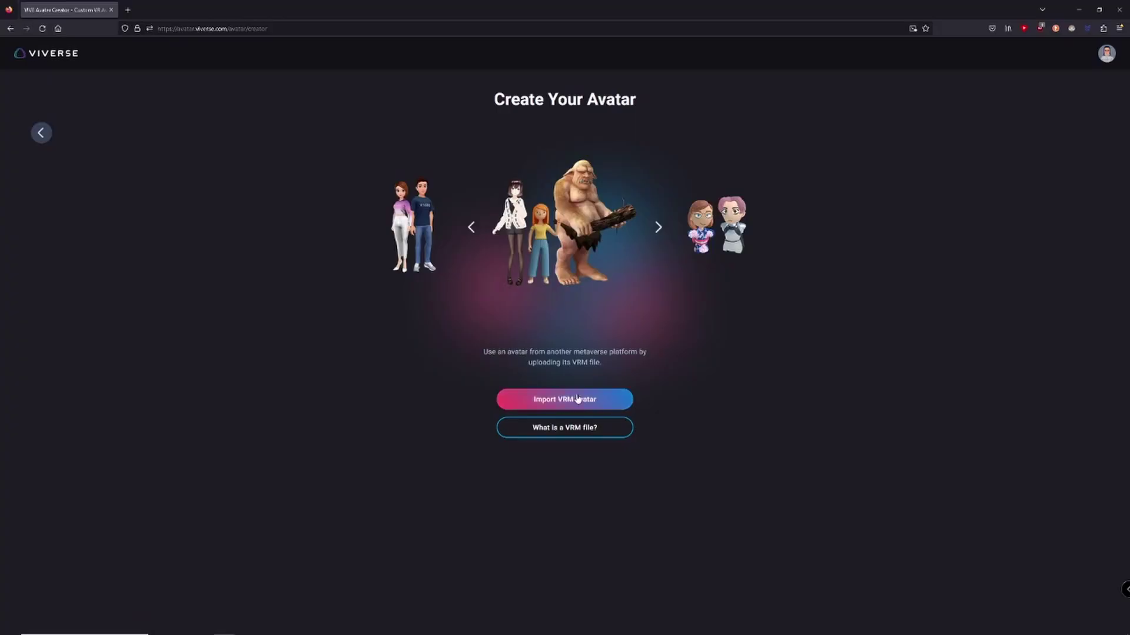
Open the VRM import page and bring up the folder holding the exported .vrm file.
left_click(579, 398)
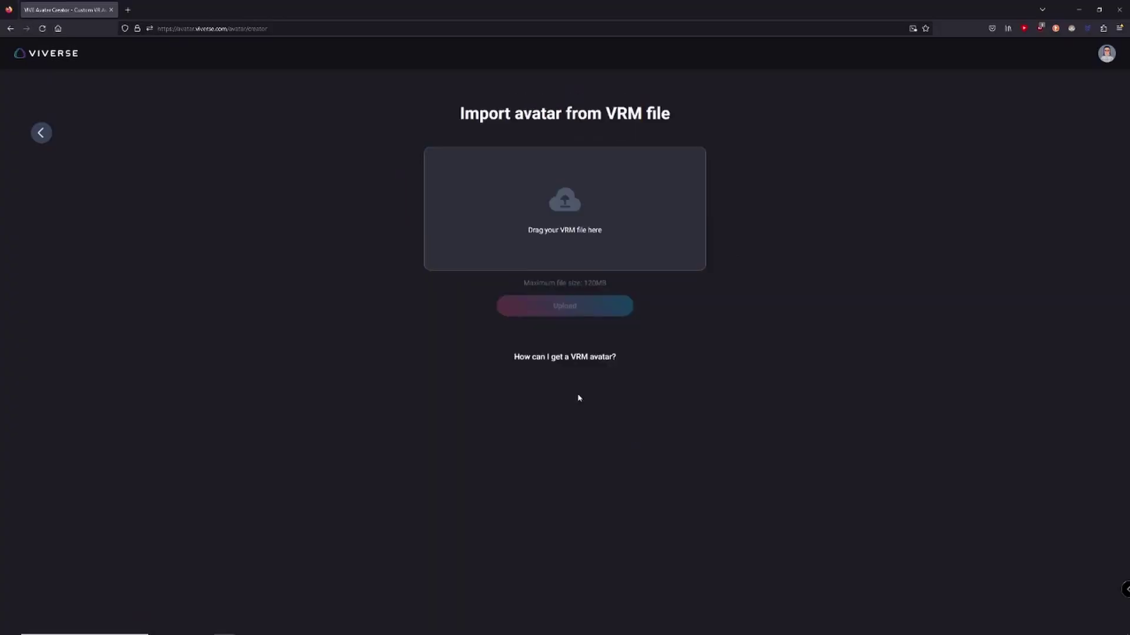
mouse_move(294, 630)
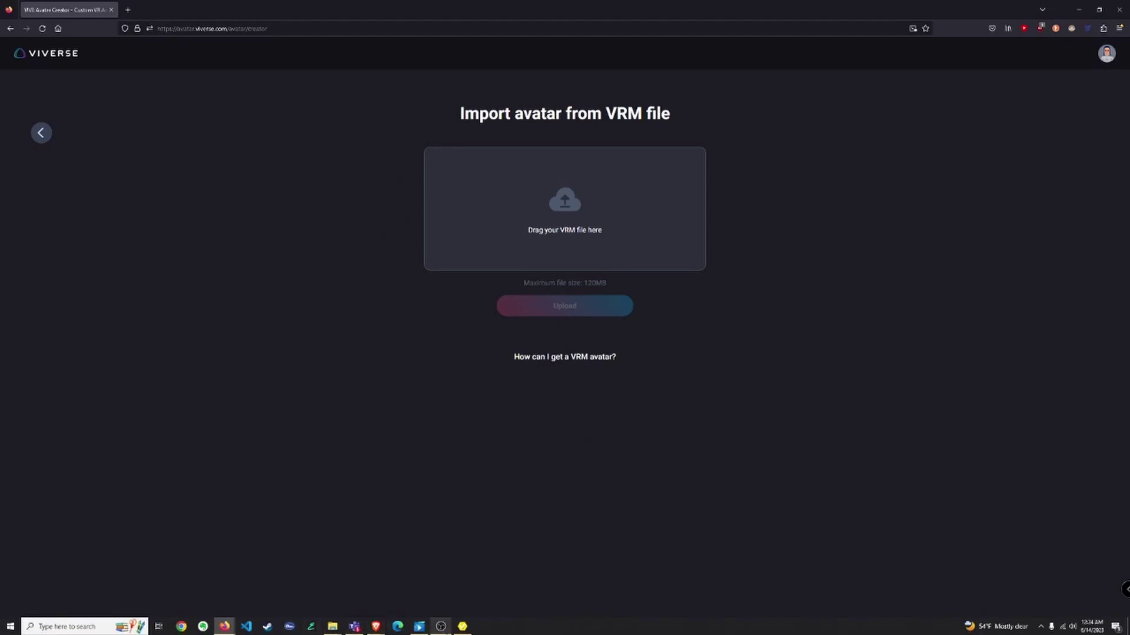
left_click(80, 628)
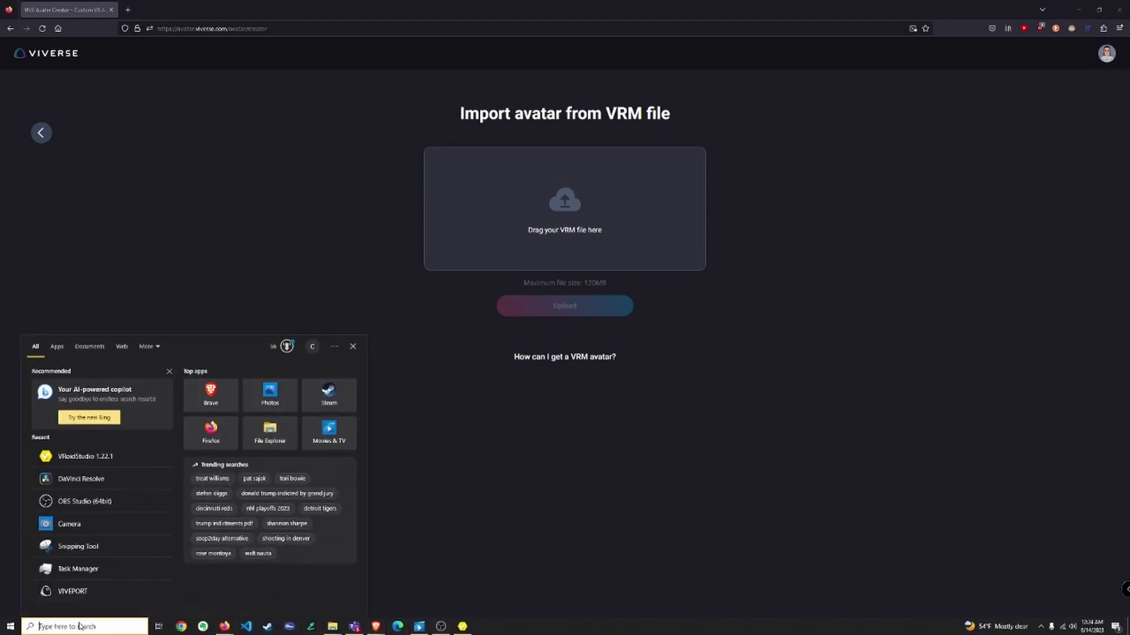
left_click(333, 627)
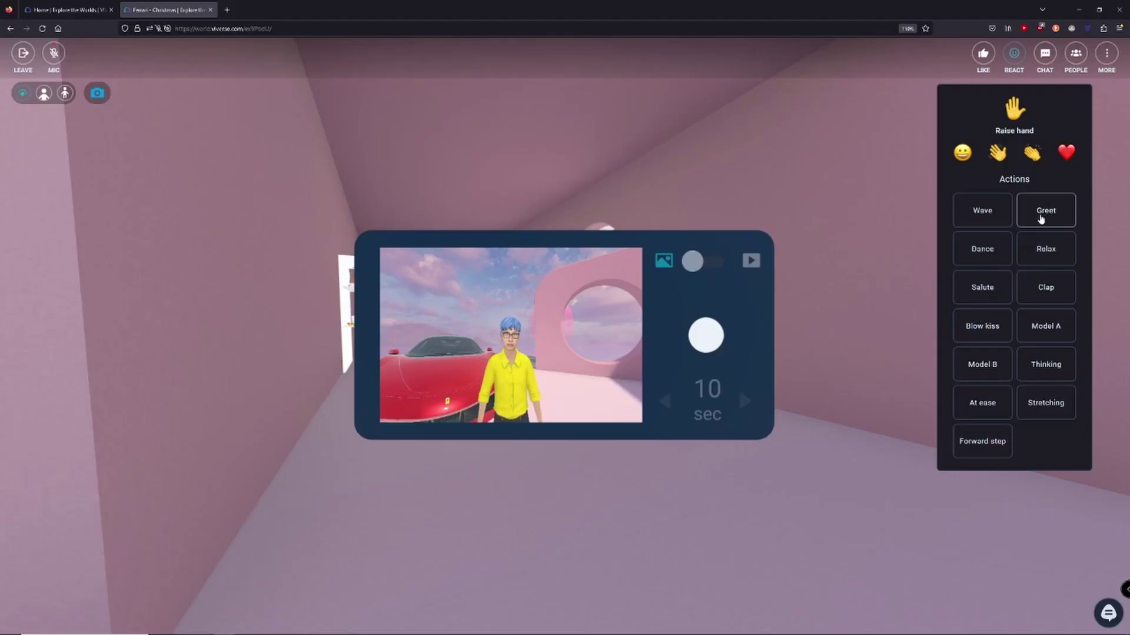
Make the avatar greet, take a timed photo, and dress it in the yellow shirt.
left_click(1040, 217)
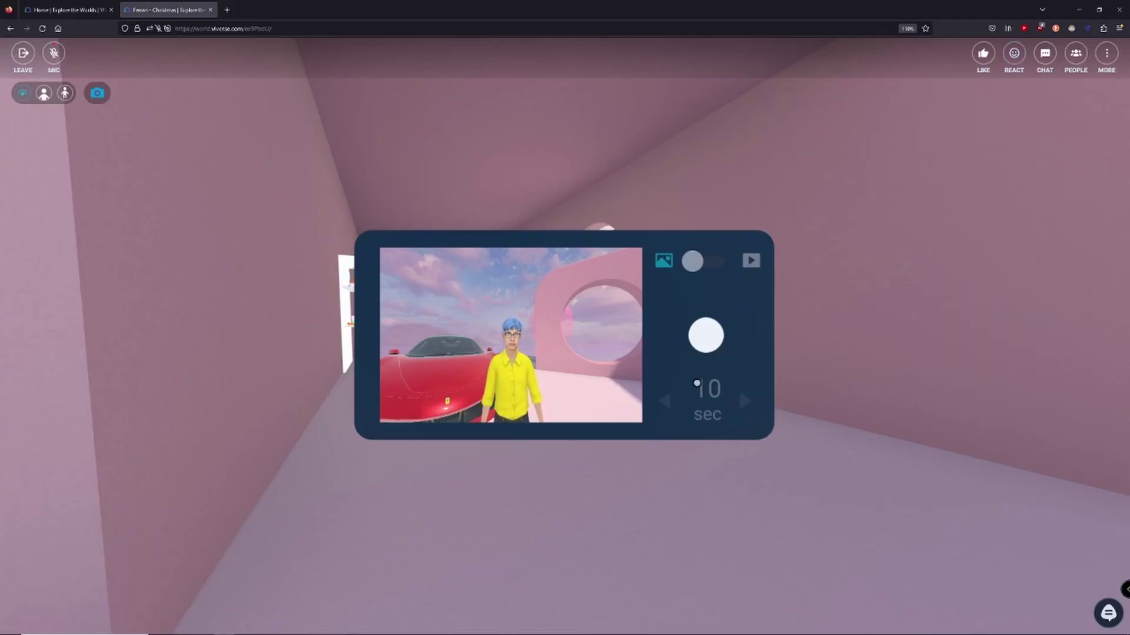
left_click(712, 328)
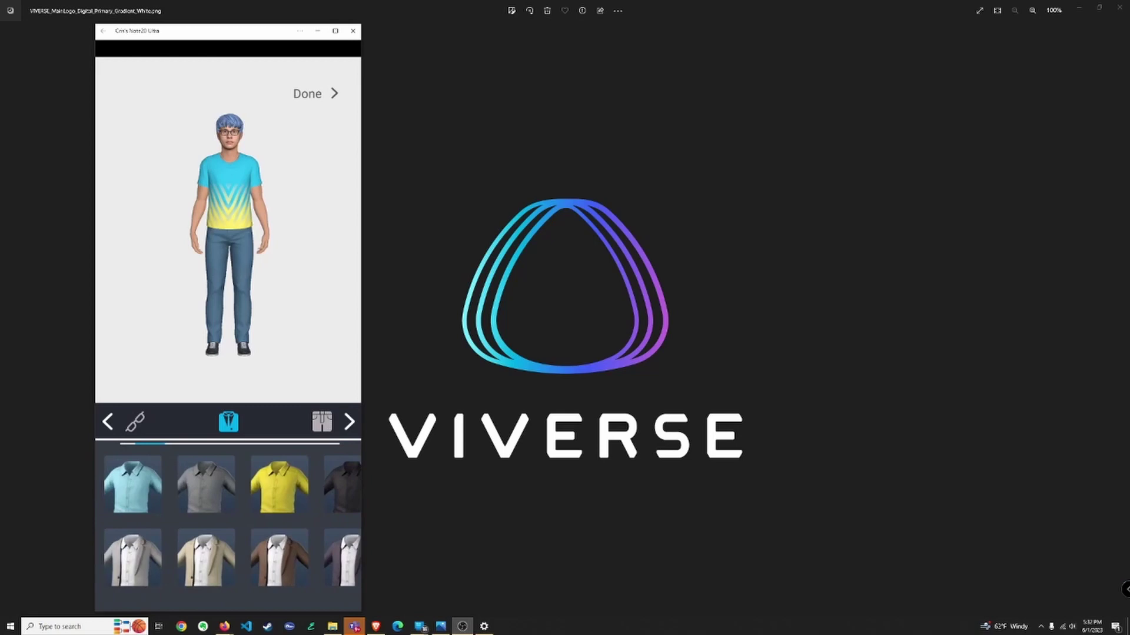
left_click(279, 484)
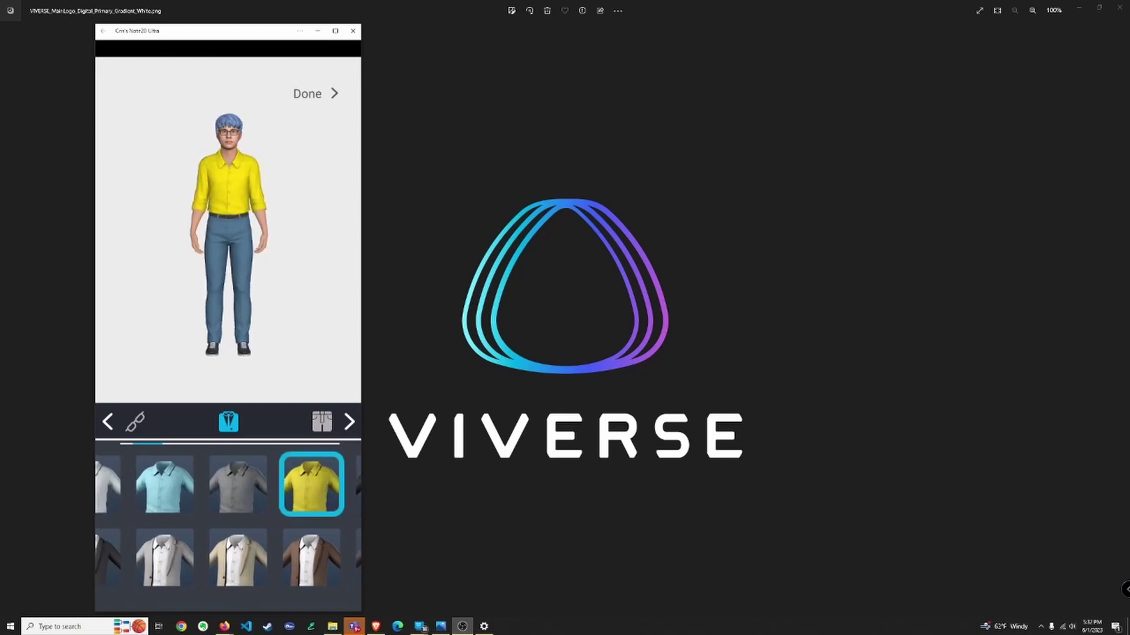
left_click(321, 421)
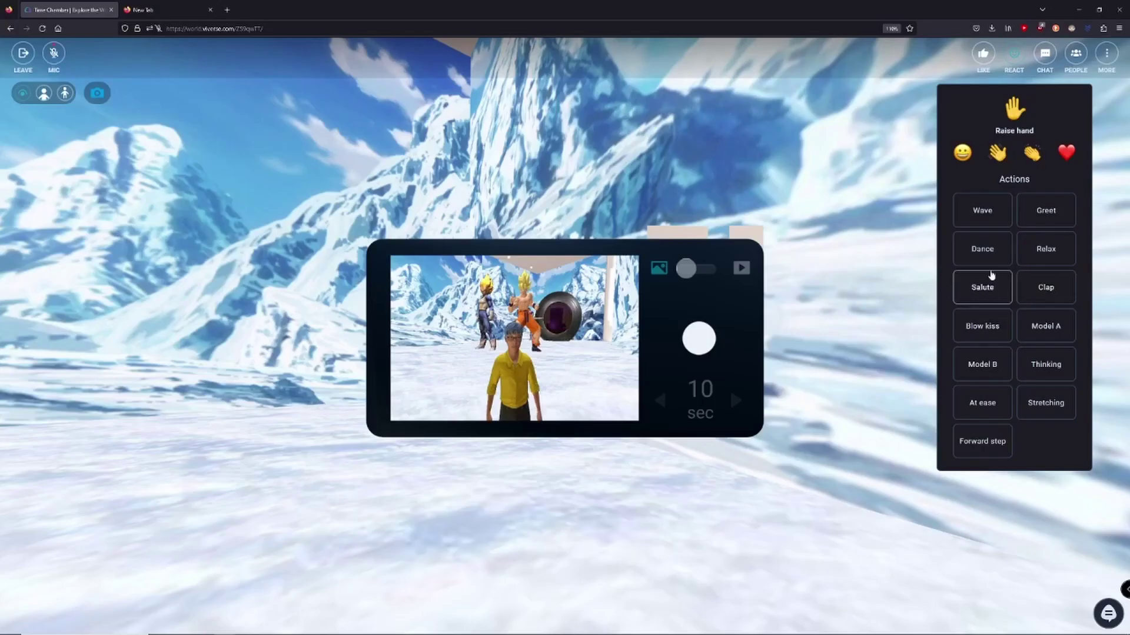
Make the yellow-shirted avatar dance with the Dance reaction.
left_click(991, 256)
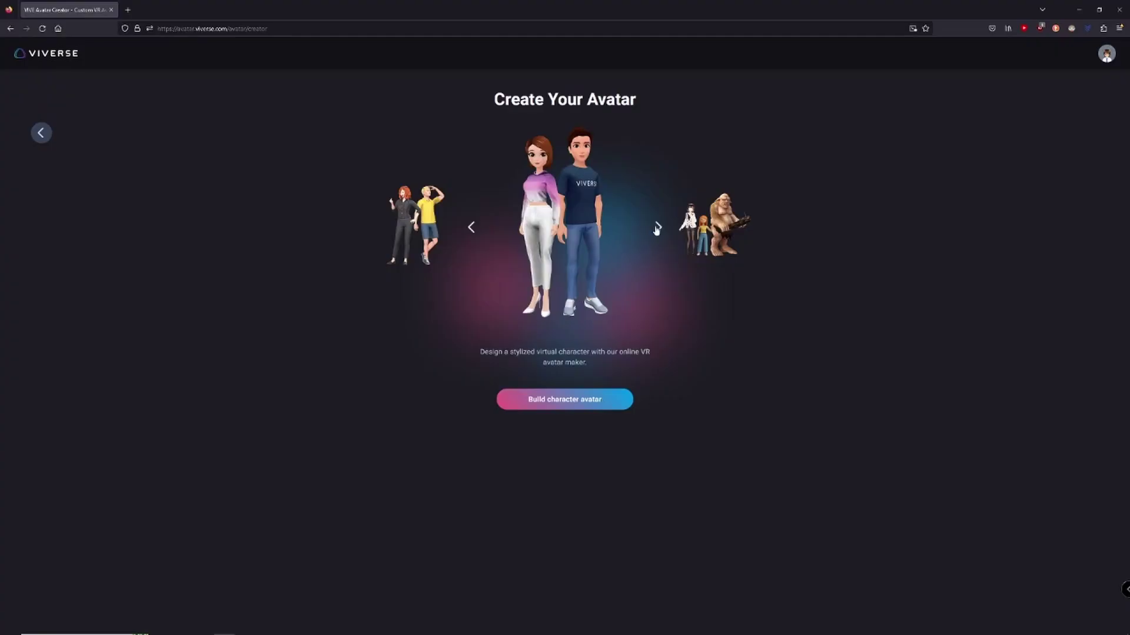
Cycle through the avatar creation options back to the VRM import option.
left_click(656, 227)
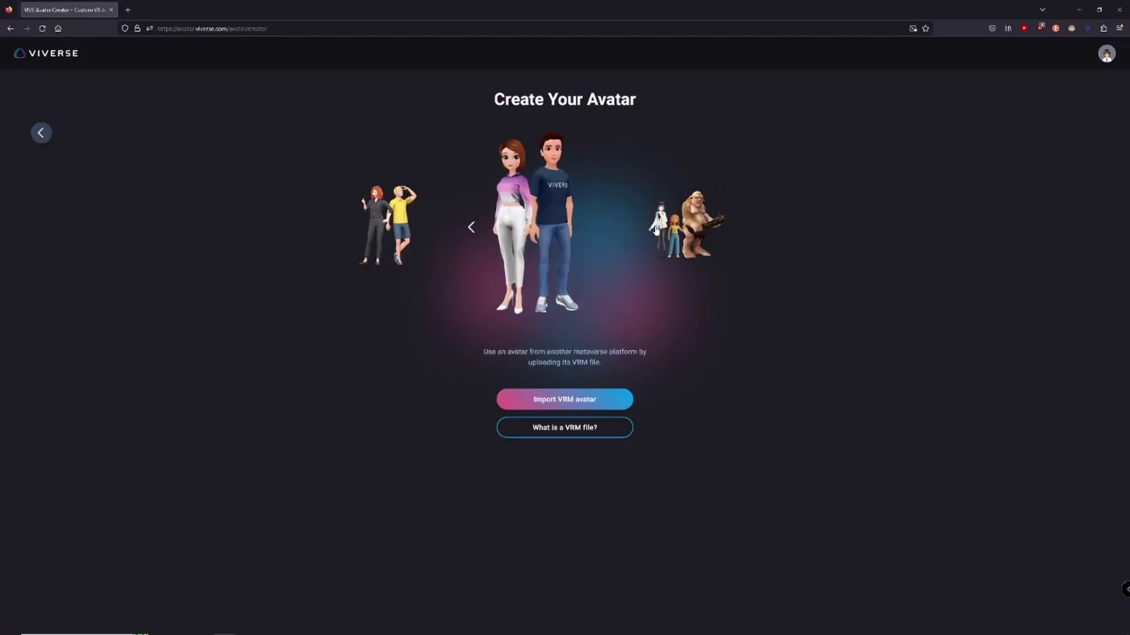
left_click(657, 228)
left_click(657, 227)
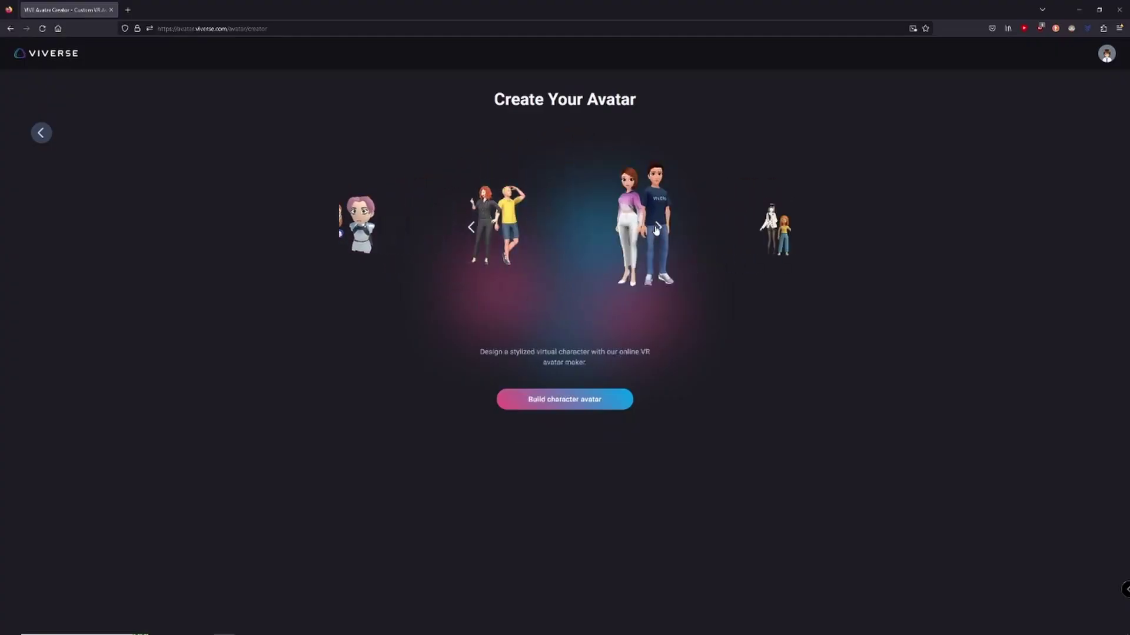
left_click(656, 227)
left_click(657, 227)
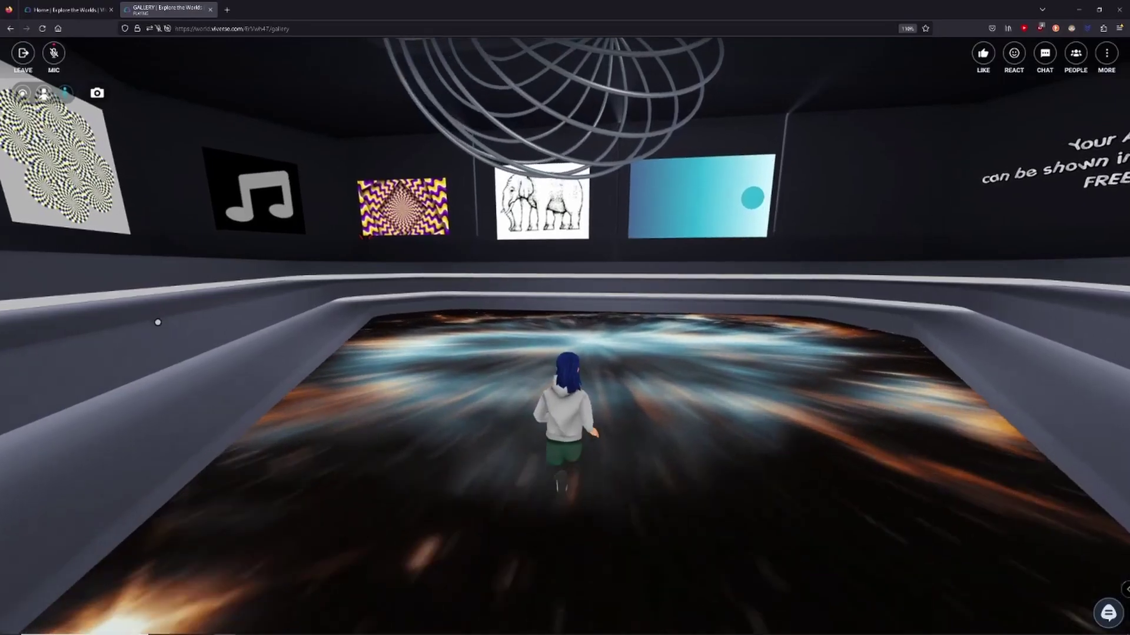
Walk the avatar down the gallery corridor, make it wave, and snap a timed photo.
key("w")
left_click_drag(123, 321, 10, 277)
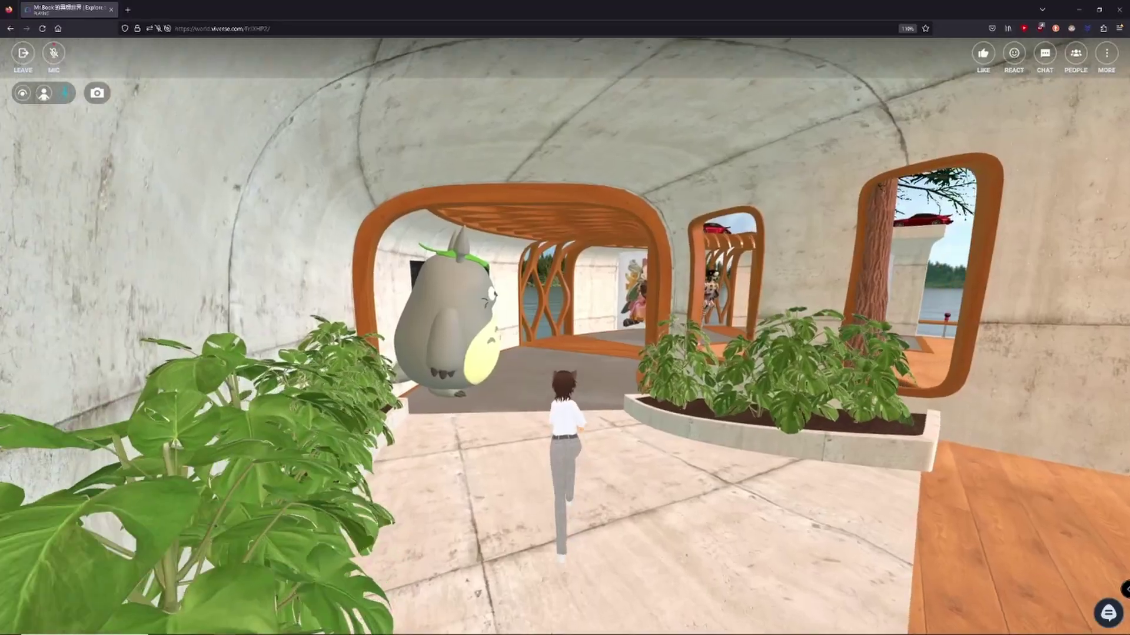
key("w")
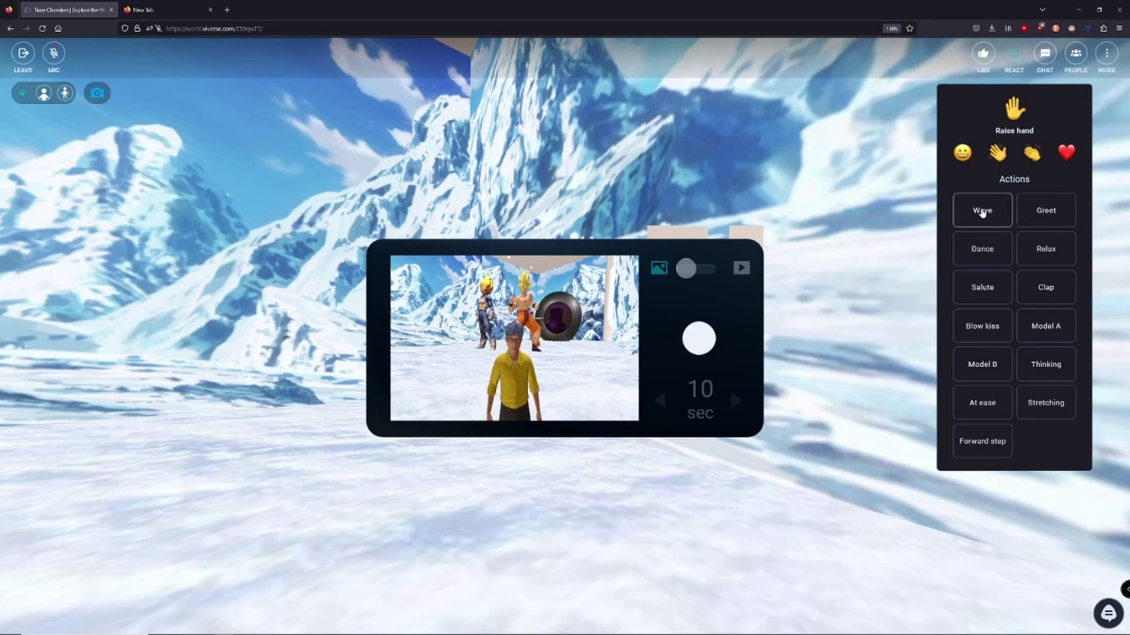
left_click(982, 211)
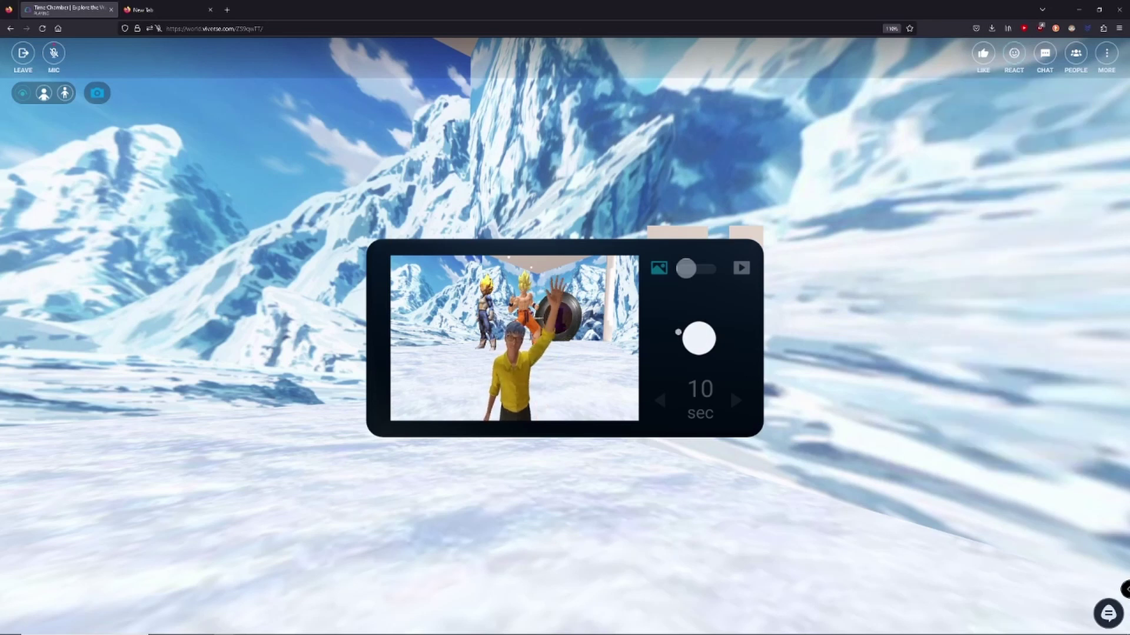
left_click(684, 334)
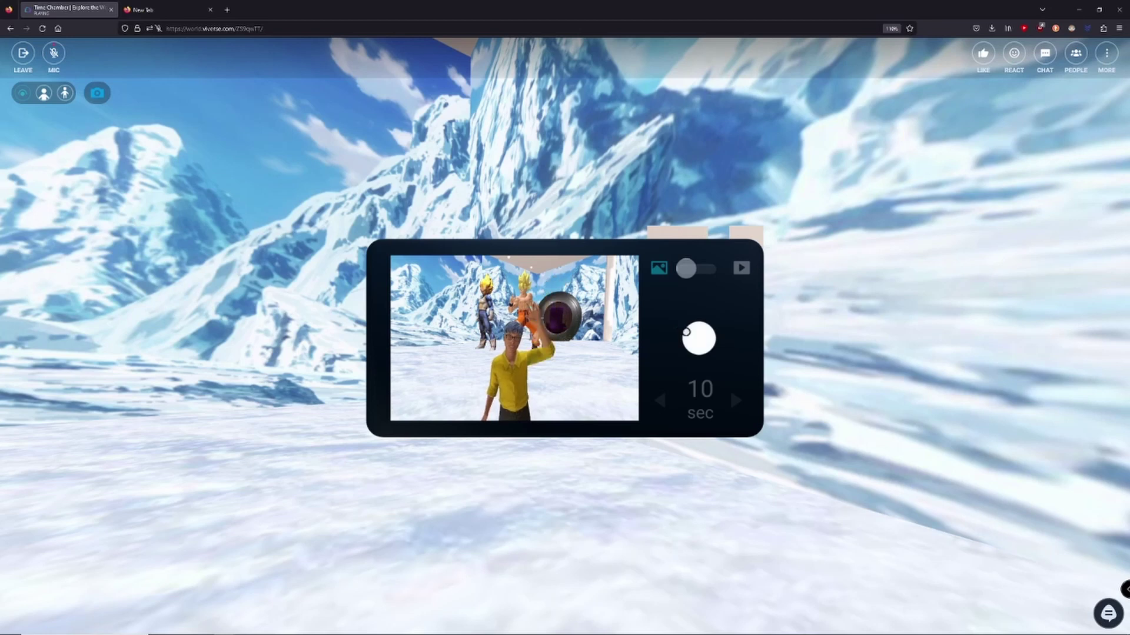